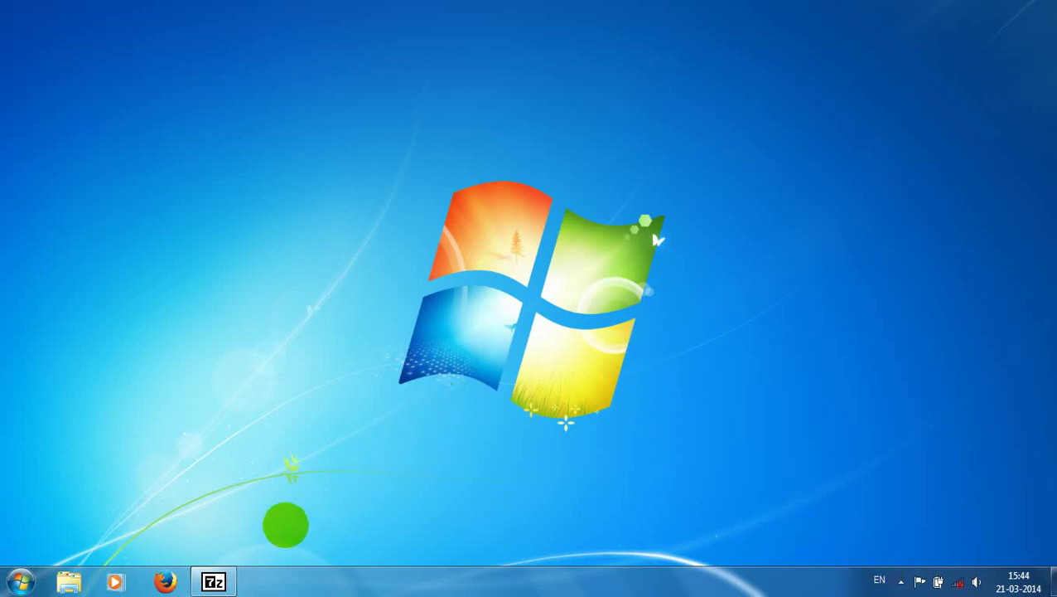
# Step: Restore the 7-Zip File Manager window from the taskbar
pyautogui.click(222, 573)
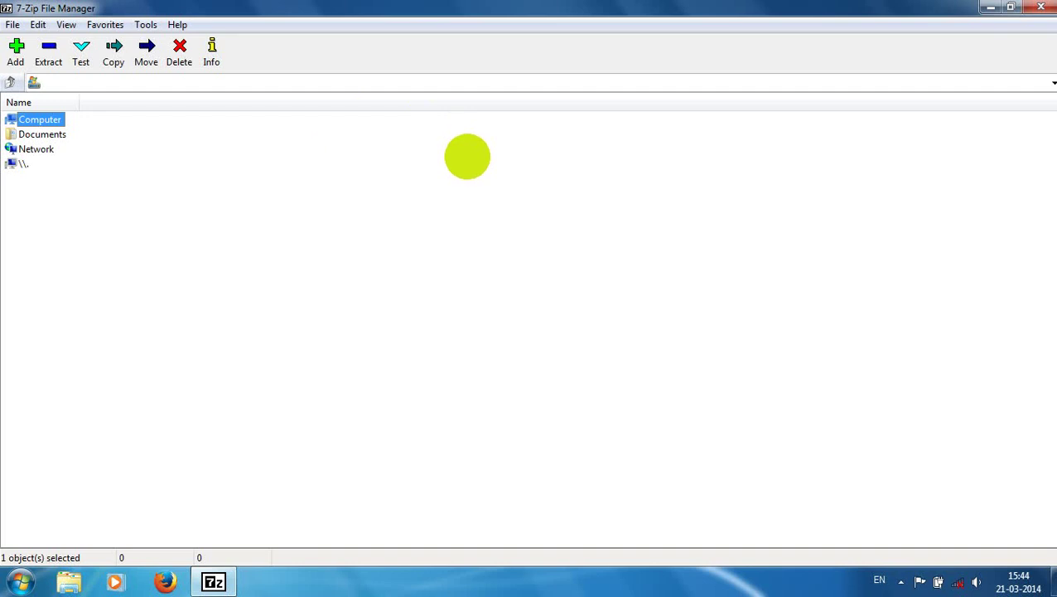
# Step: Deselect the Computer item and show the File menu's commands
pyautogui.click(241, 205)
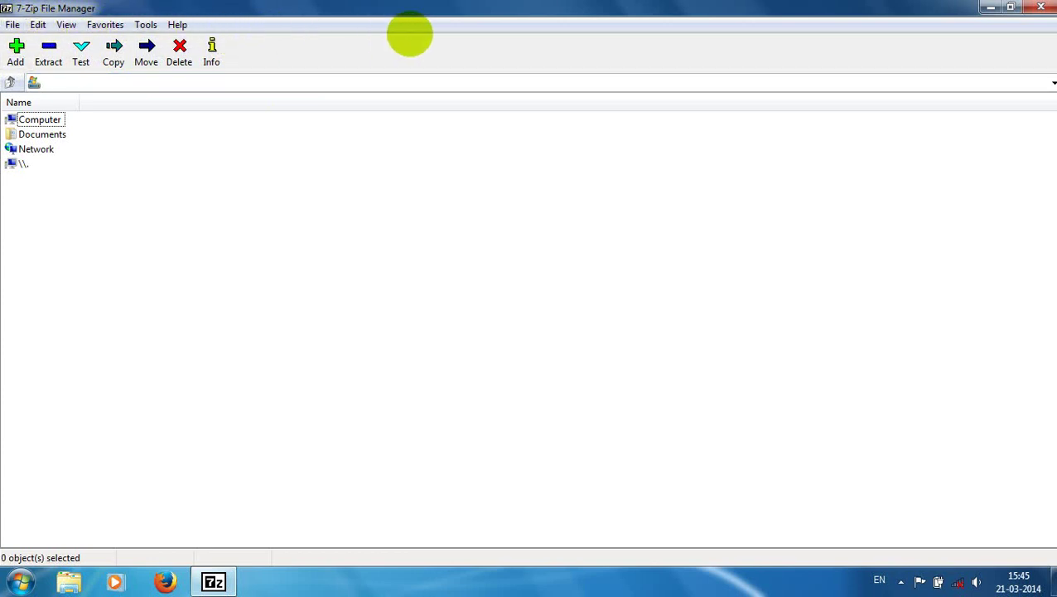
pyautogui.click(13, 24)
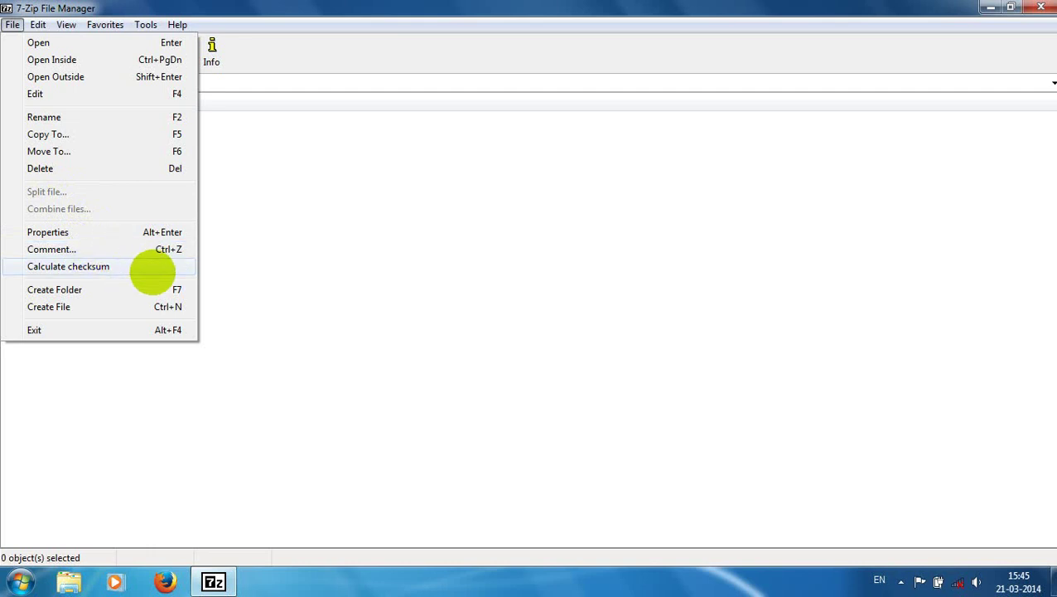
# Step: Dismiss the File menu and the colour-scheme warning, then look over the Edit and View menus
pyautogui.click(329, 209)
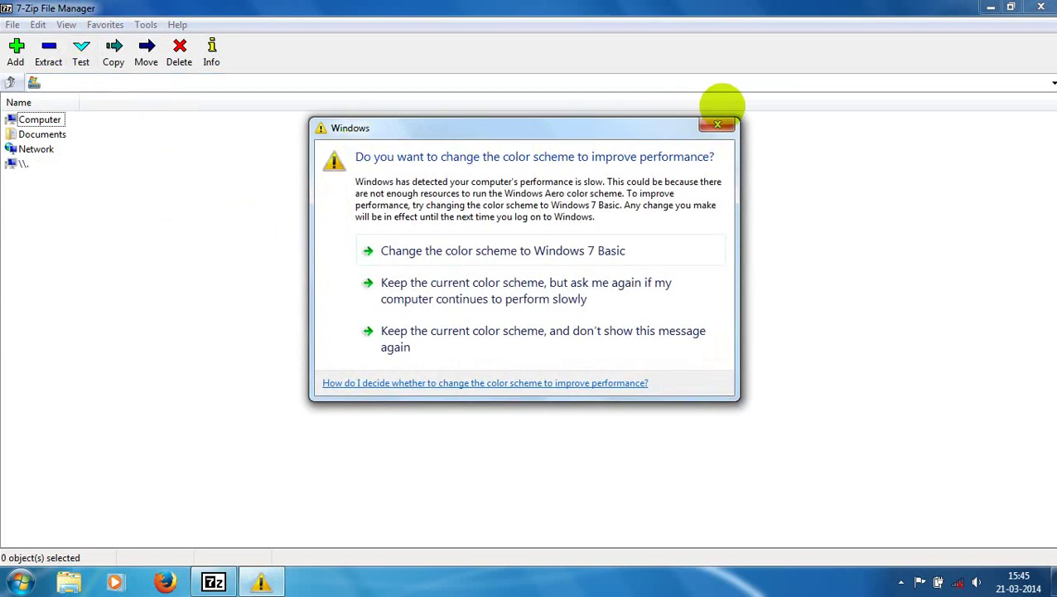
pyautogui.click(719, 125)
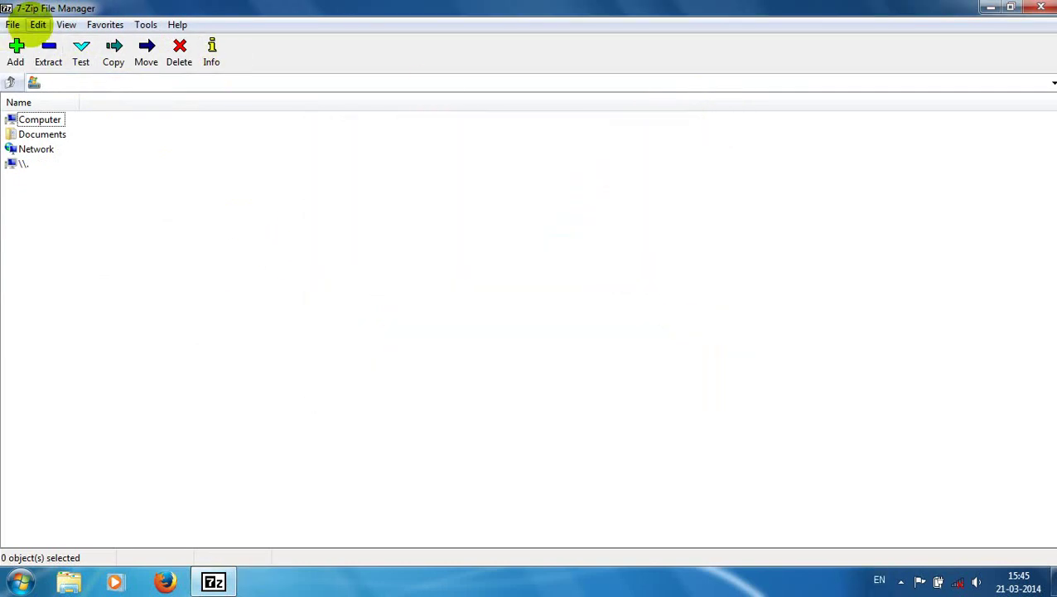
pyautogui.click(38, 25)
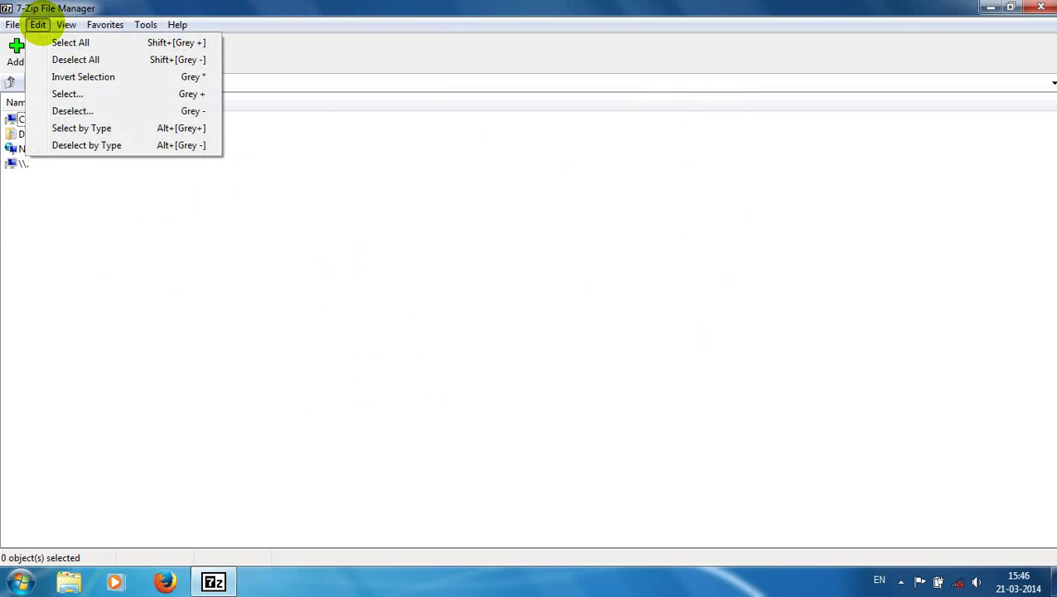
pyautogui.moveTo(67, 26)
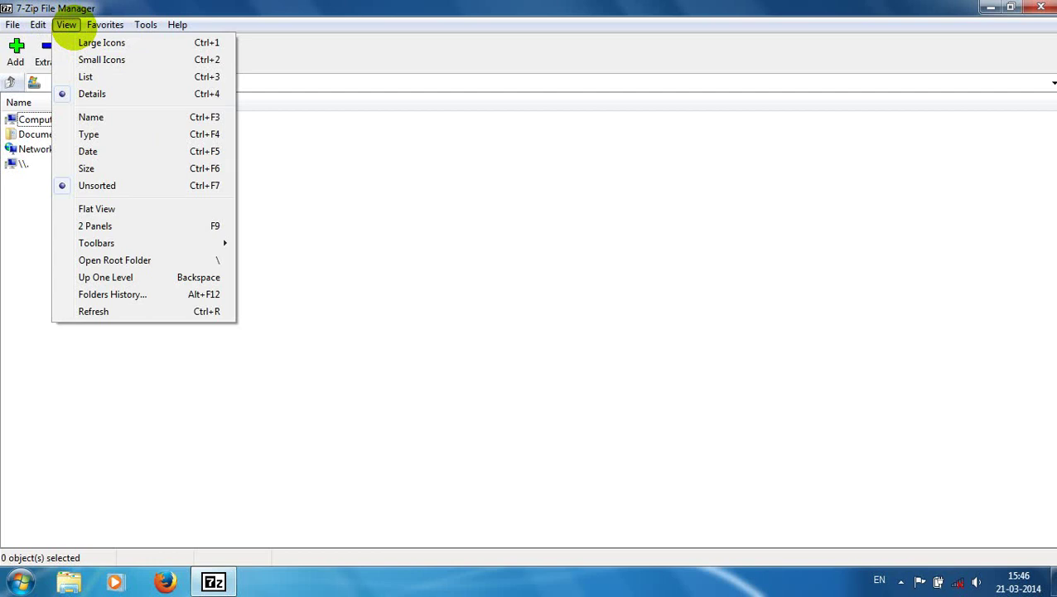
# Step: Cycle the file list through Large Icons, Small Icons and Details, then sort by name
pyautogui.click(85, 41)
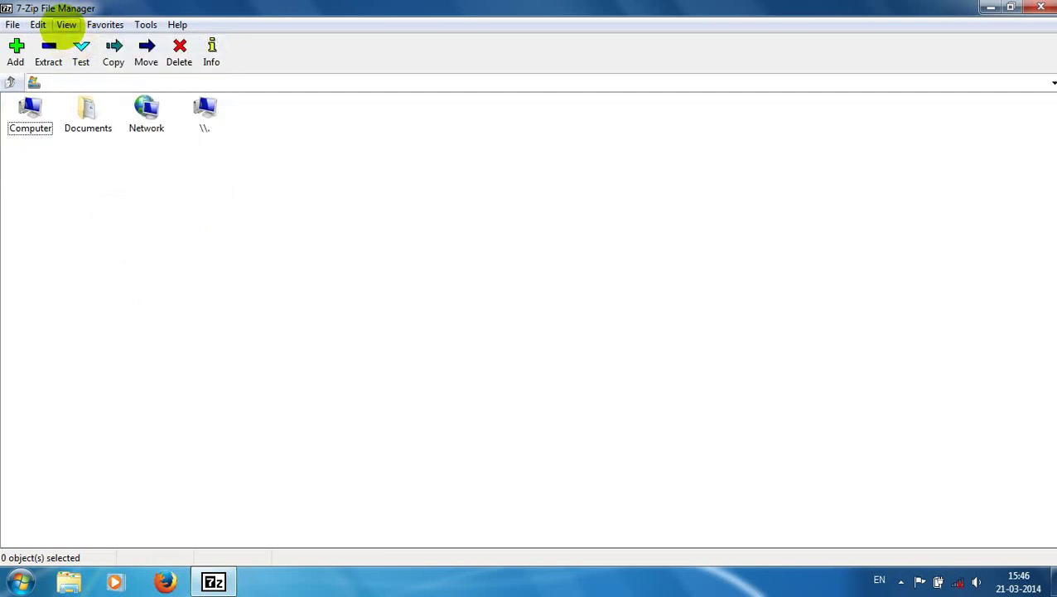
pyautogui.click(66, 25)
pyautogui.click(87, 58)
pyautogui.click(66, 25)
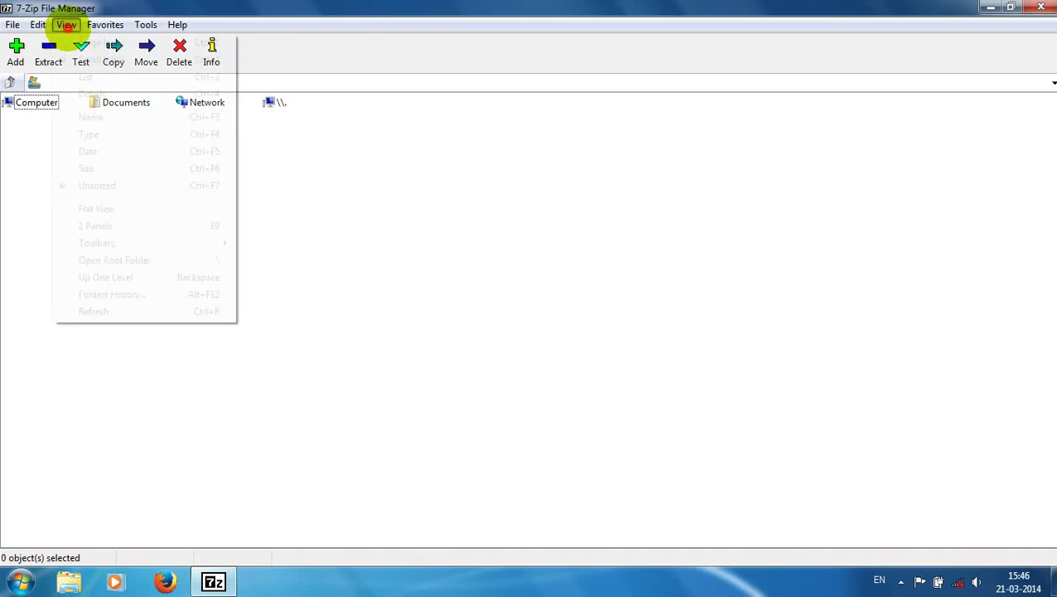
pyautogui.click(92, 93)
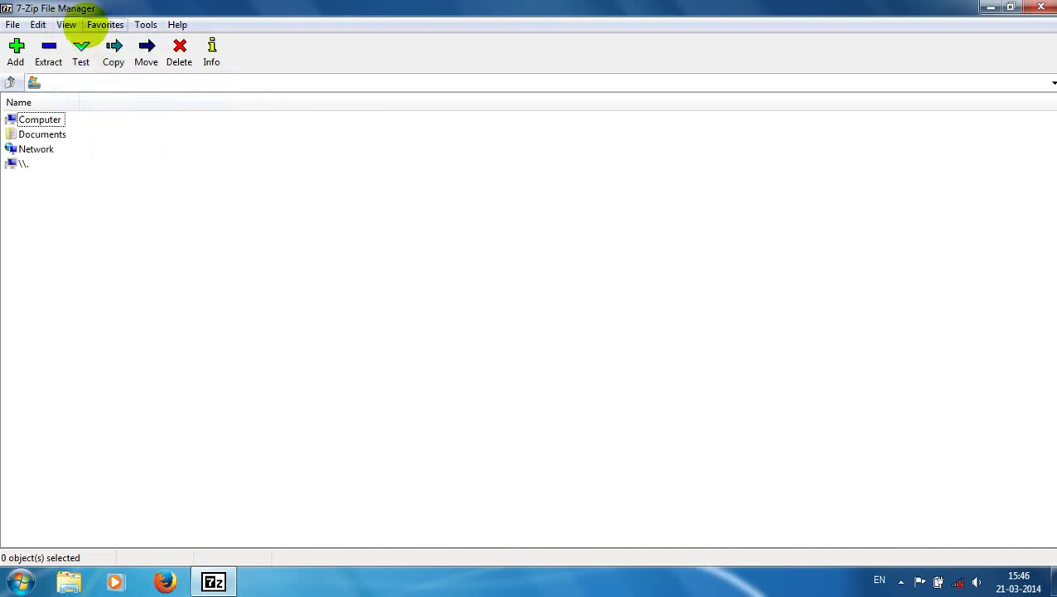
pyautogui.click(66, 25)
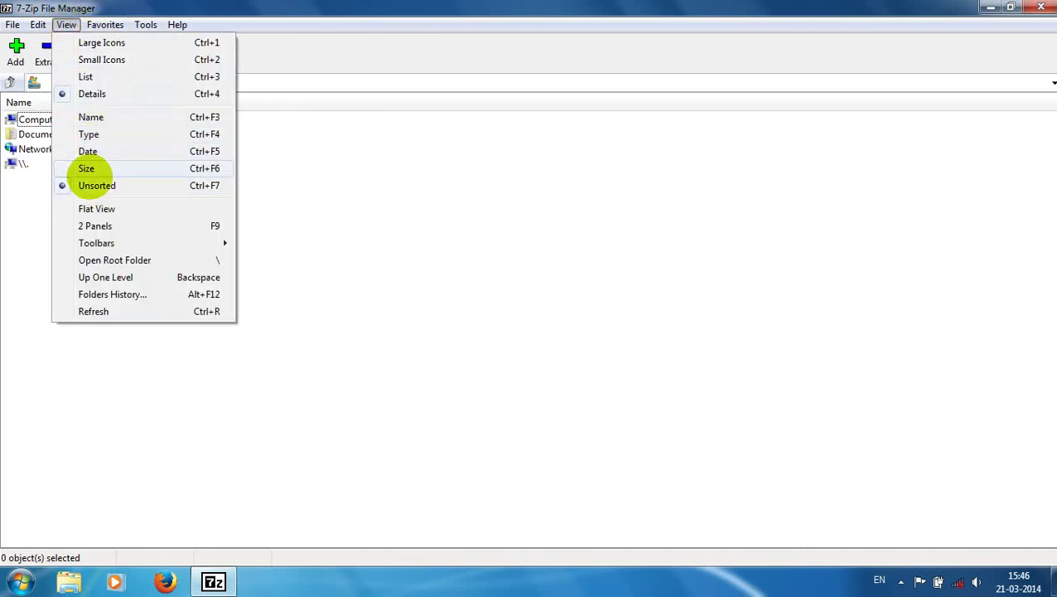
pyautogui.click(95, 117)
# Step: Try an integrity test, acknowledge the not-supported error, and select Network
pyautogui.click(81, 52)
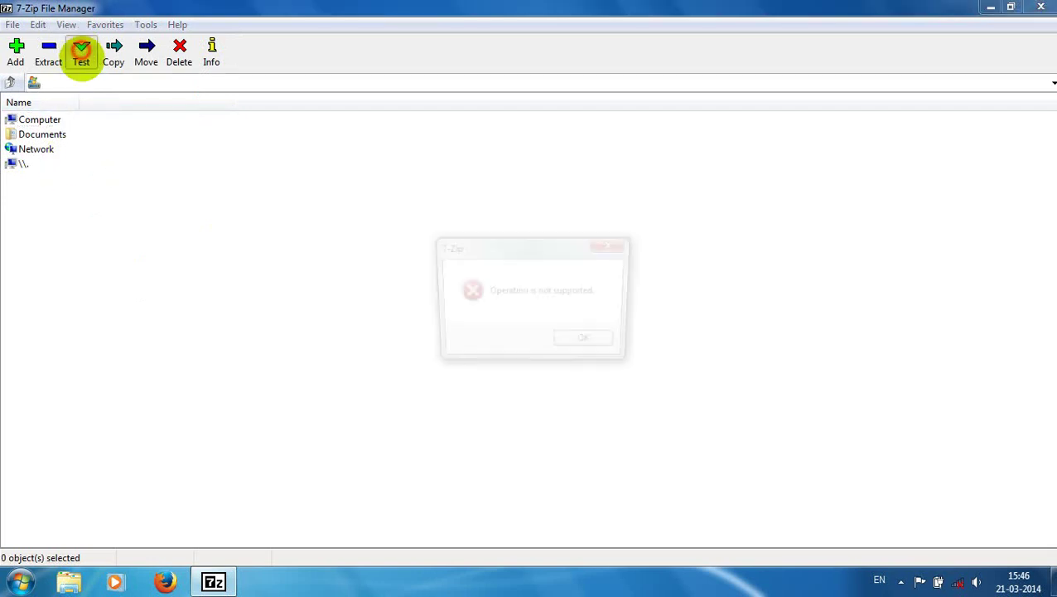
pyautogui.click(568, 342)
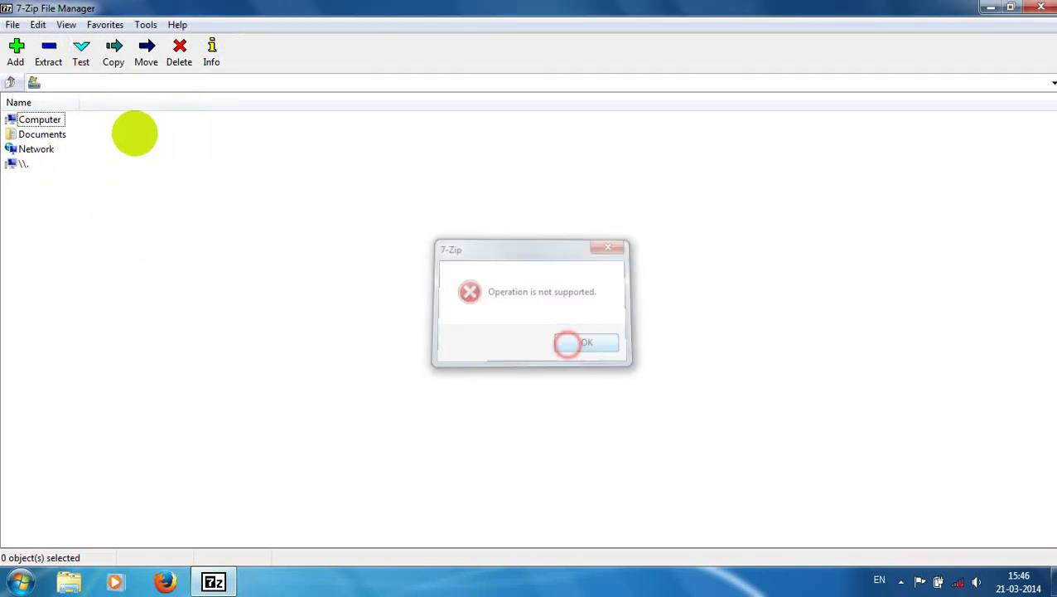
pyautogui.click(46, 149)
# Step: Set the list to unsorted, enable Flat View, and toggle 2 Panels on then off
pyautogui.click(67, 25)
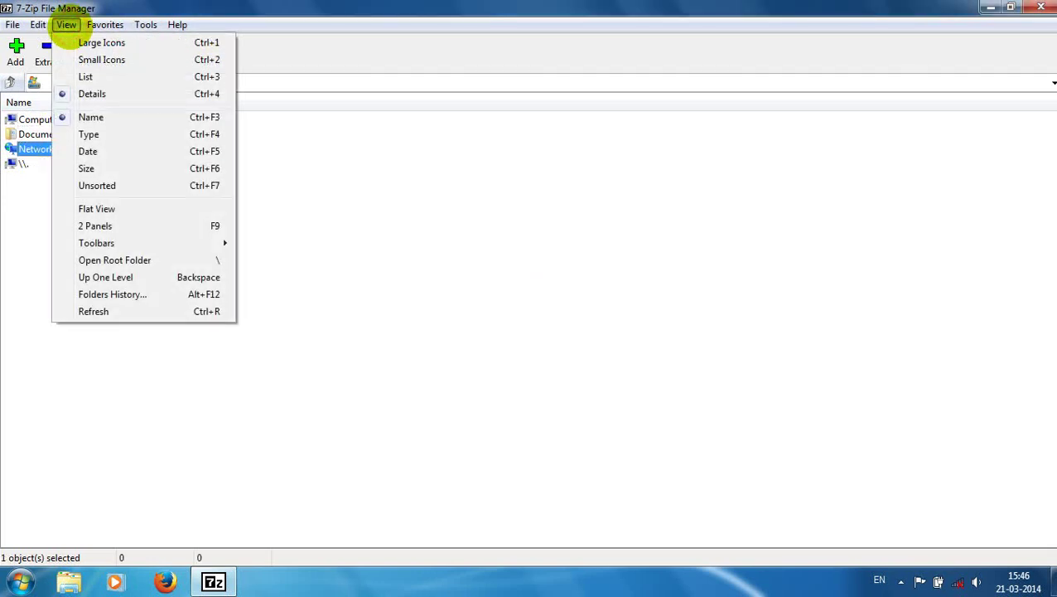
pyautogui.click(189, 186)
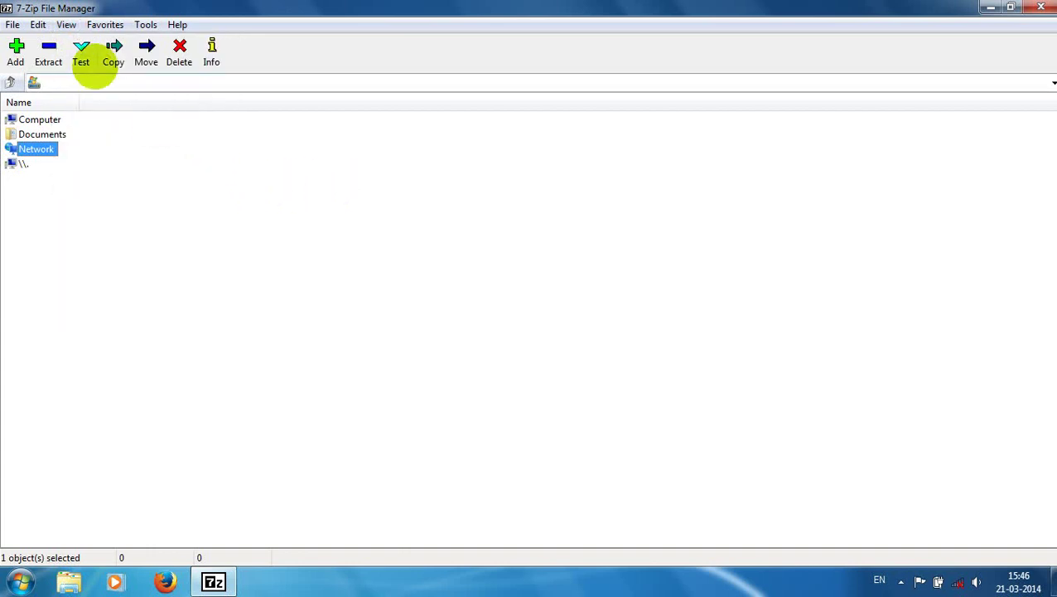
pyautogui.click(66, 25)
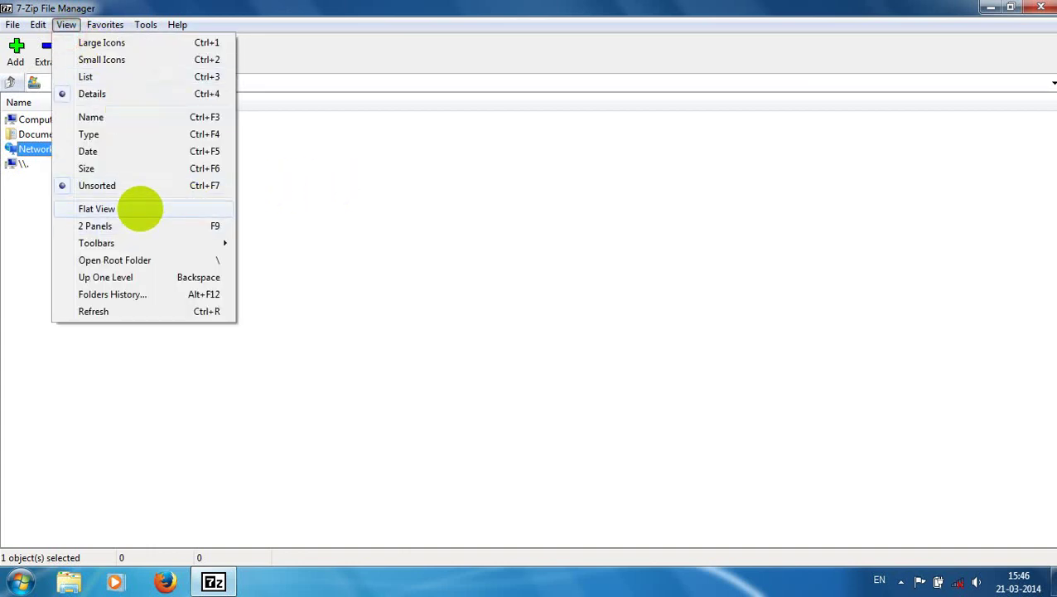
pyautogui.click(139, 209)
pyautogui.click(66, 25)
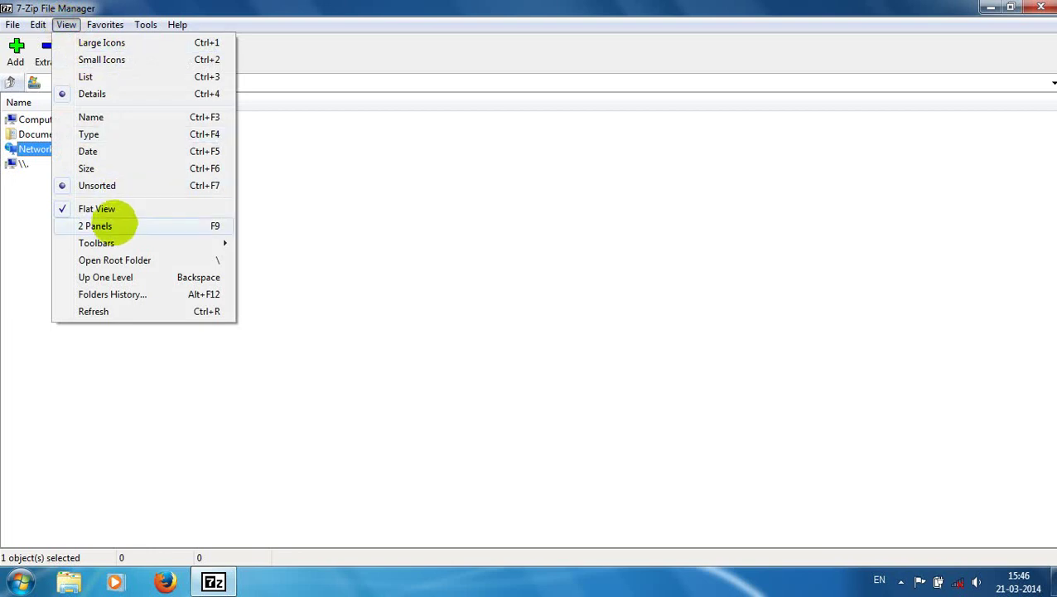
pyautogui.click(111, 226)
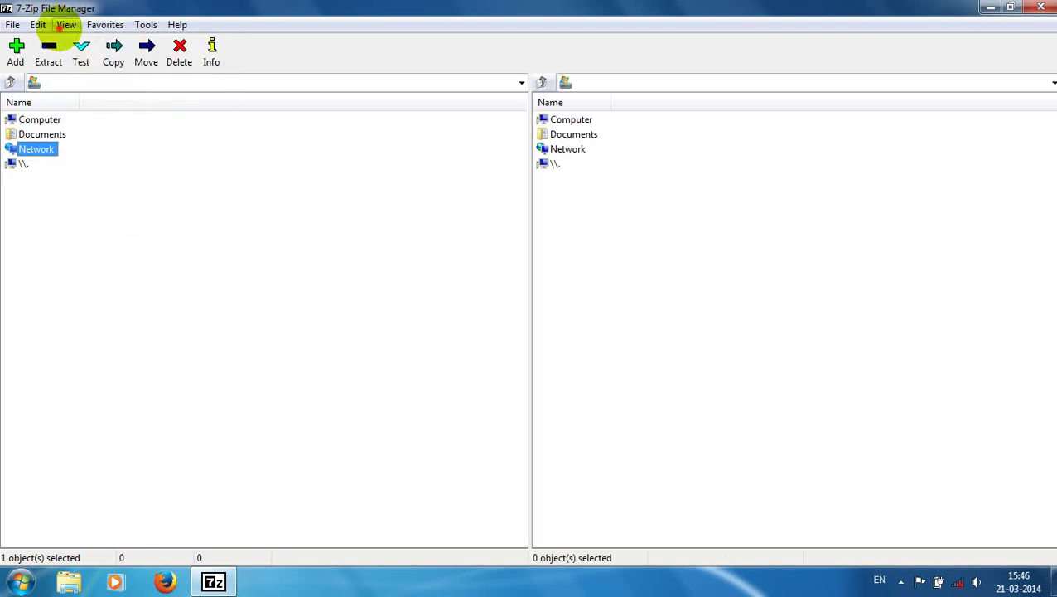
pyautogui.click(66, 25)
pyautogui.click(103, 222)
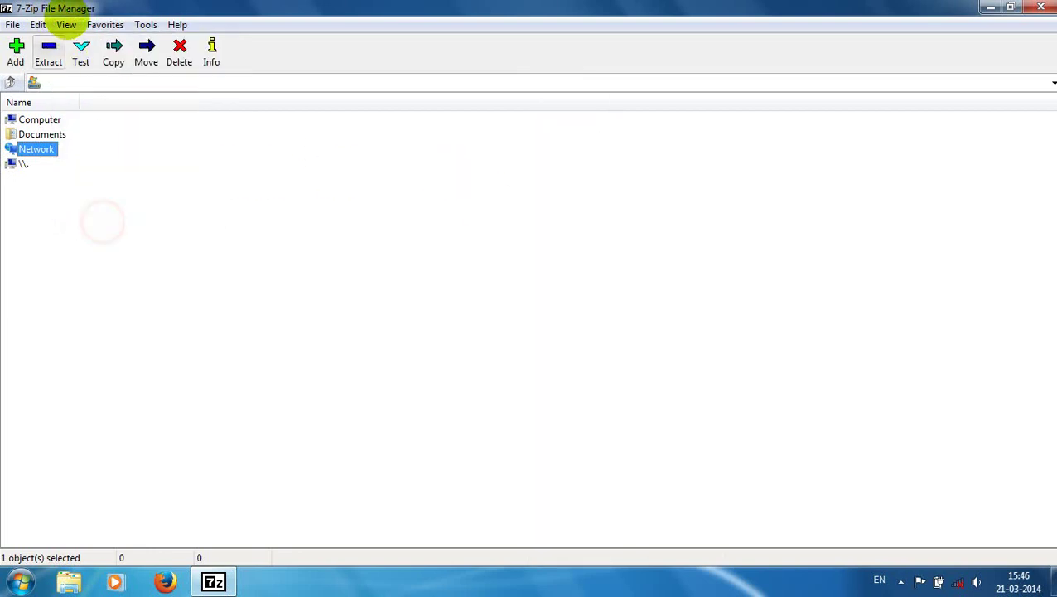
pyautogui.click(66, 24)
pyautogui.moveTo(116, 242)
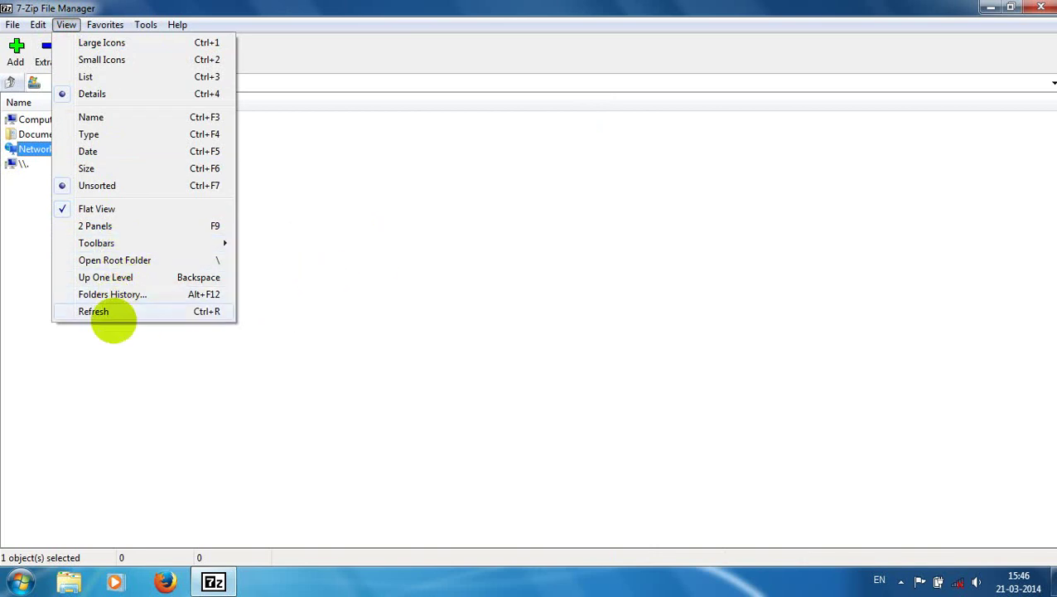
# Step: Refresh the file list, browse the empty Favorites bookmarks, and show the Tools commands
pyautogui.click(133, 310)
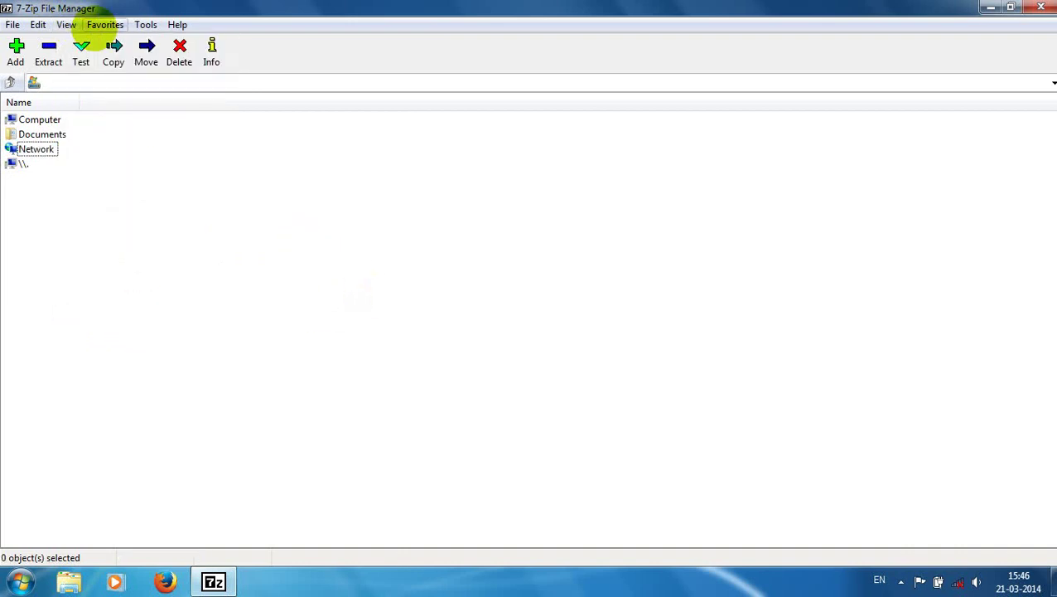
pyautogui.click(105, 24)
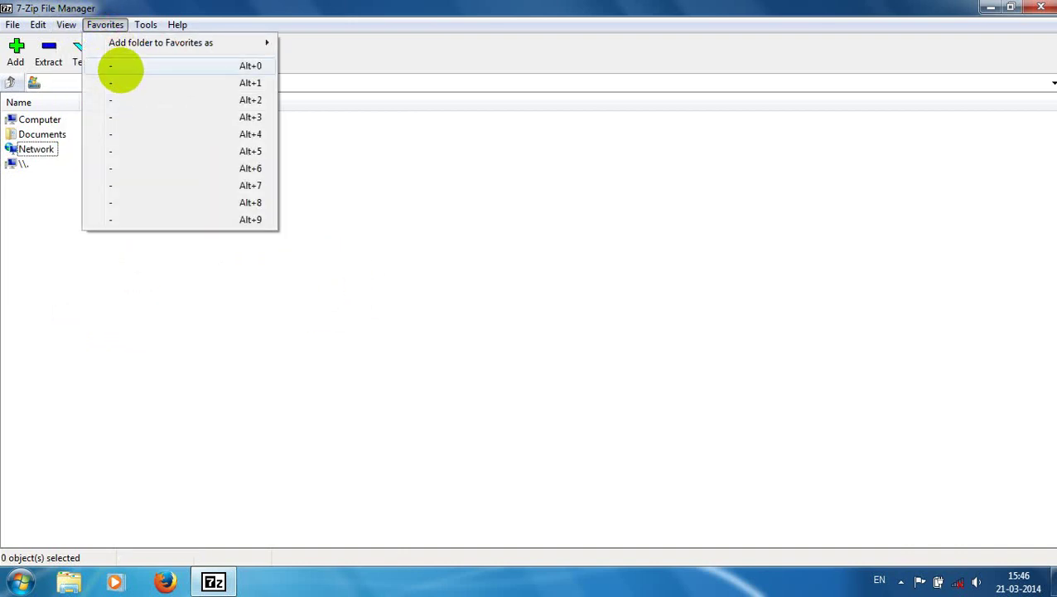
pyautogui.moveTo(147, 46)
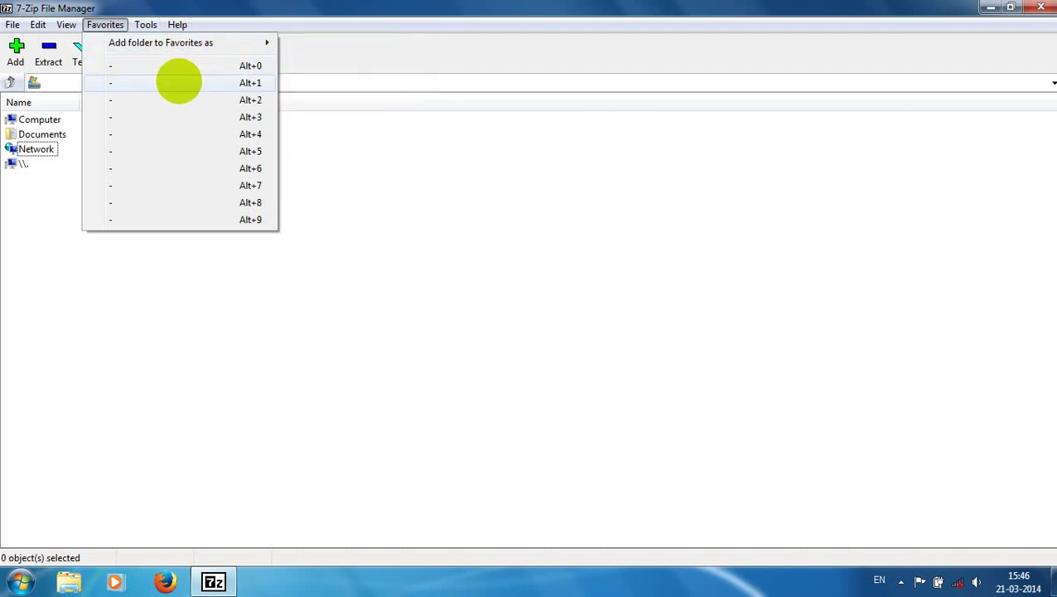
pyautogui.click(339, 262)
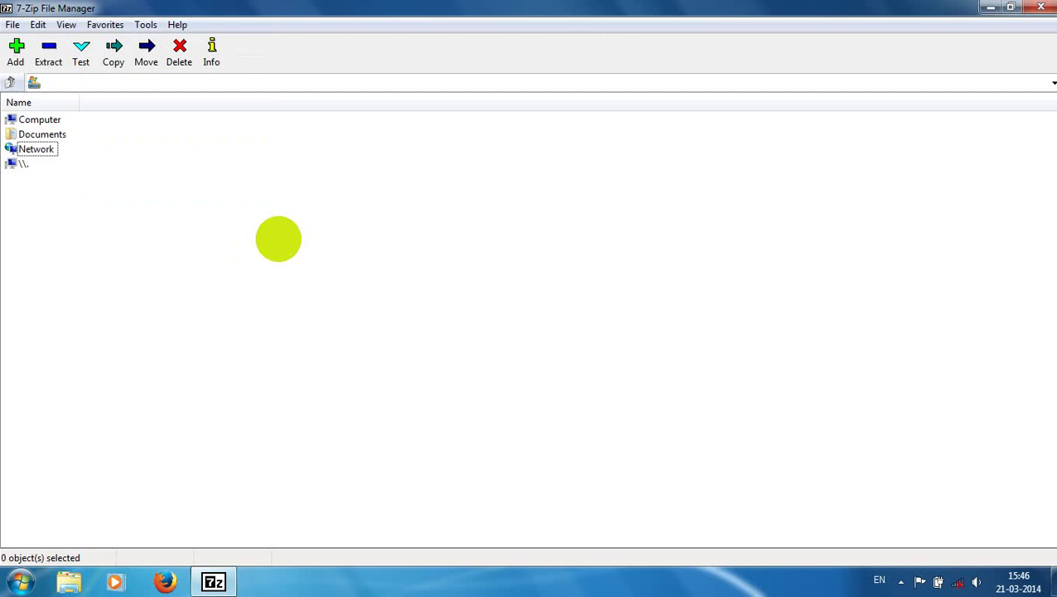
pyautogui.click(146, 24)
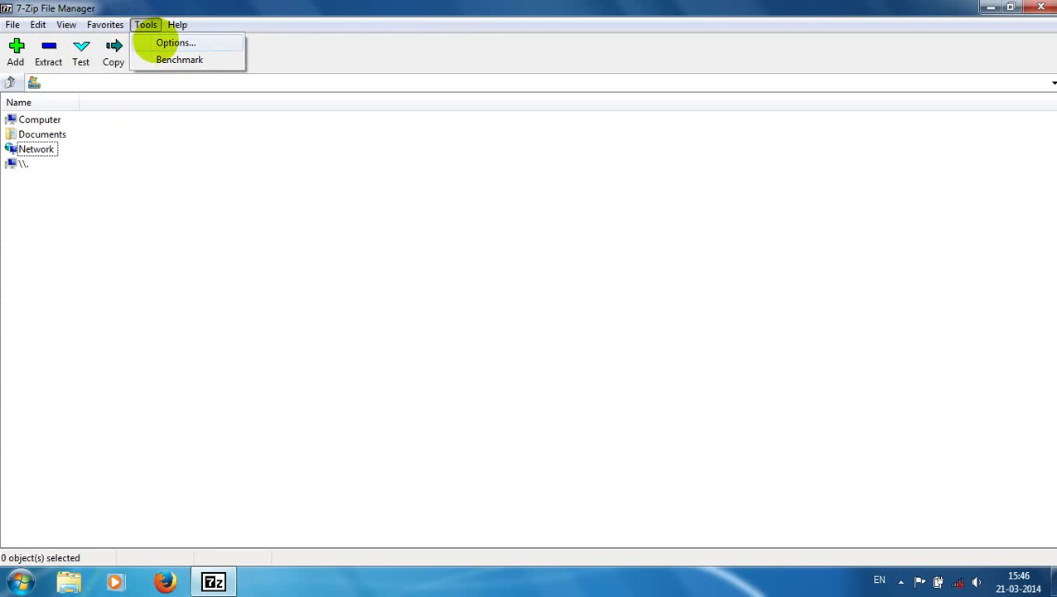
# Step: Open Tools > Options, deselect the 001 extension entry, and view the 7-Zip integration page
pyautogui.click(158, 41)
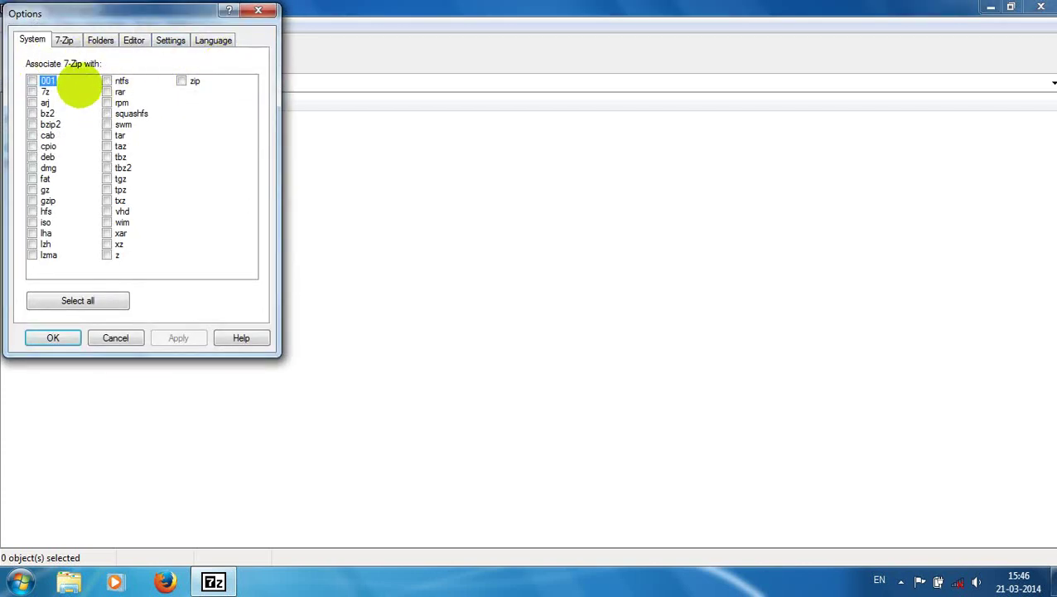
pyautogui.click(71, 99)
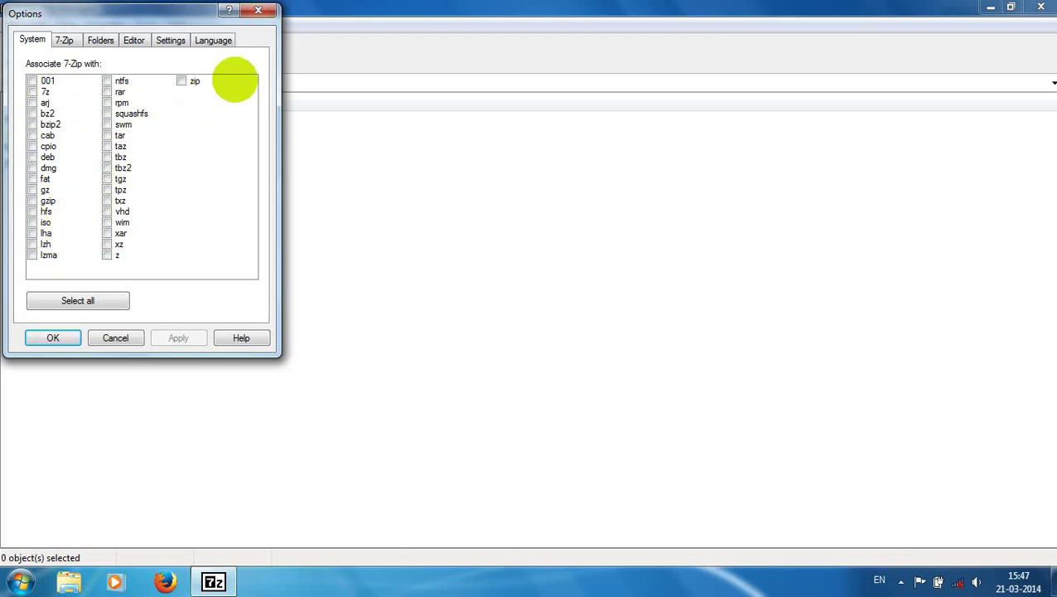
pyautogui.click(67, 38)
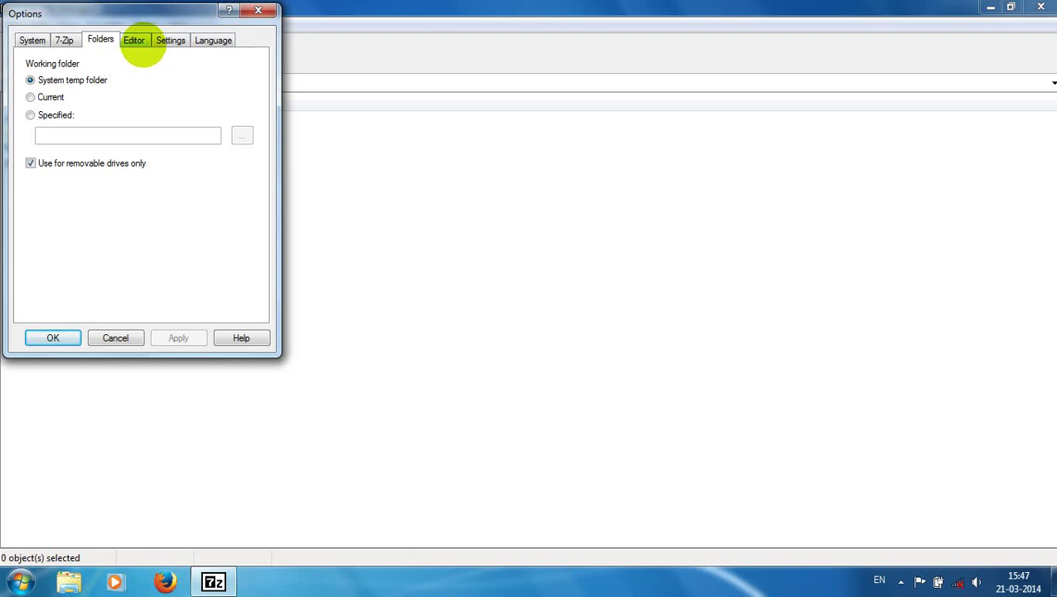
# Step: Step through the Editor and Settings pages to the Language page showing English (English)
pyautogui.click(135, 42)
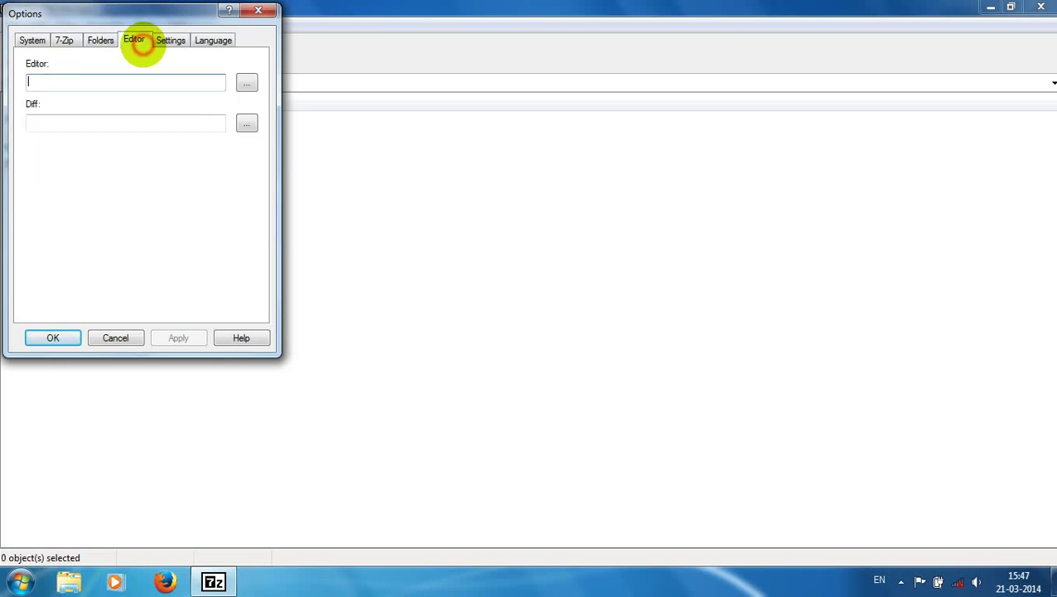
pyautogui.click(162, 43)
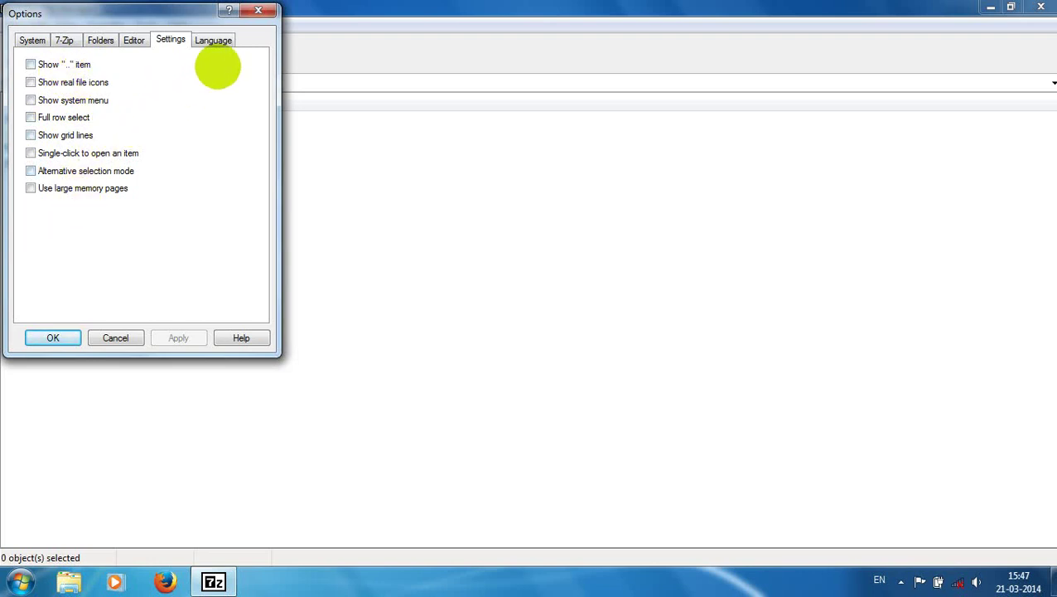
pyautogui.click(215, 40)
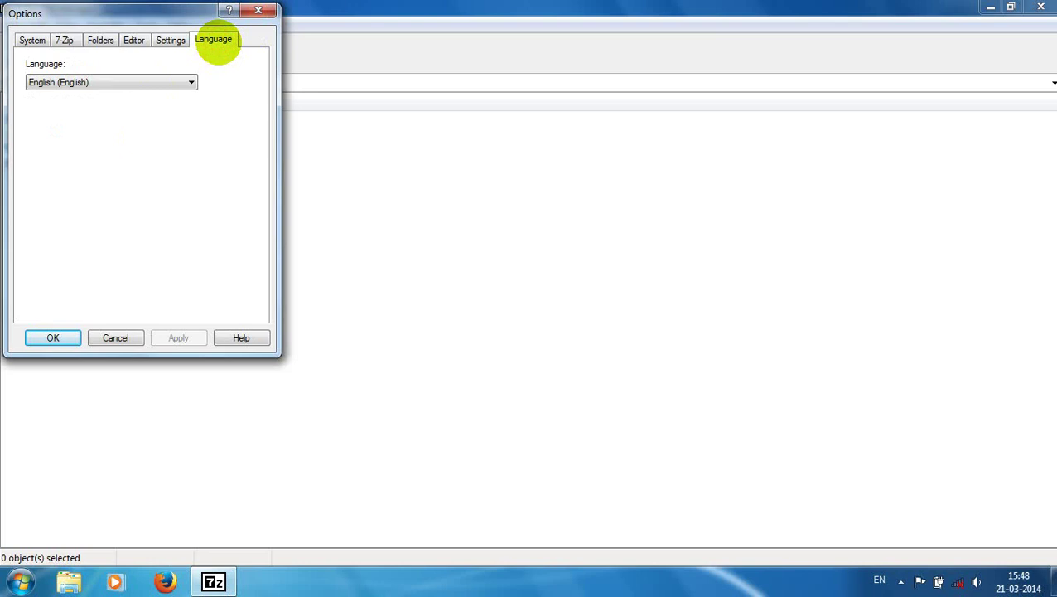
# Step: Expand the Language dropdown and scroll it from Afrikaans down to Uyghur
pyautogui.click(185, 81)
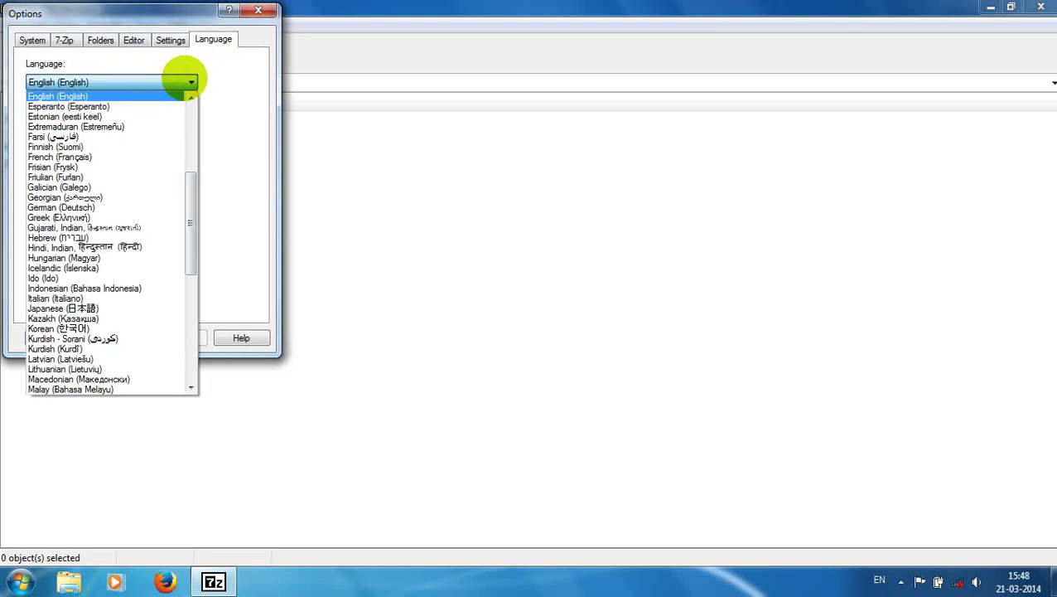
pyautogui.moveTo(189, 189); pyautogui.dragTo(199, 116)
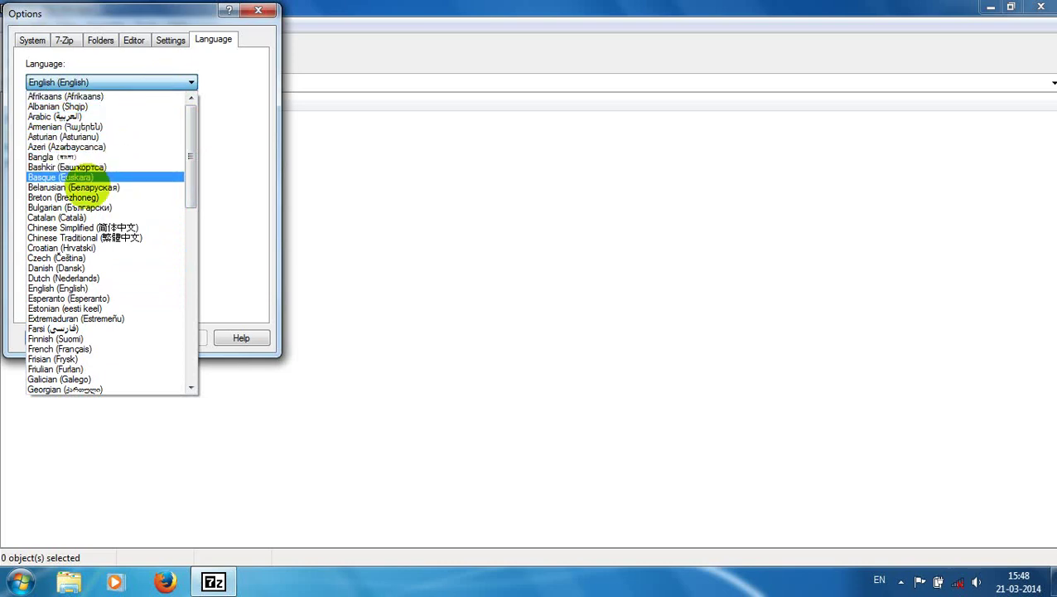
pyautogui.moveTo(189, 129); pyautogui.dragTo(253, 177)
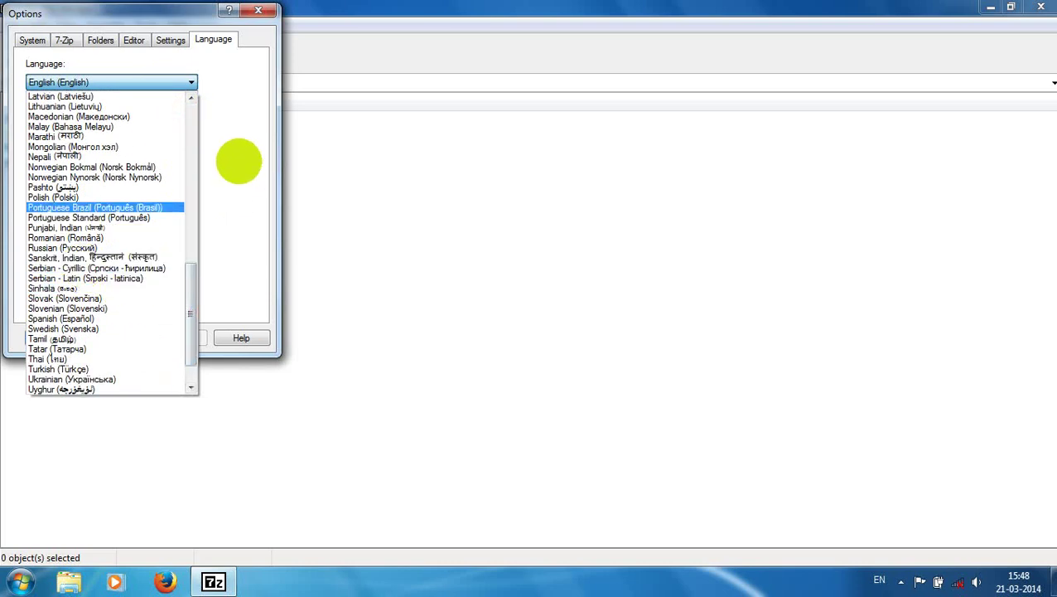